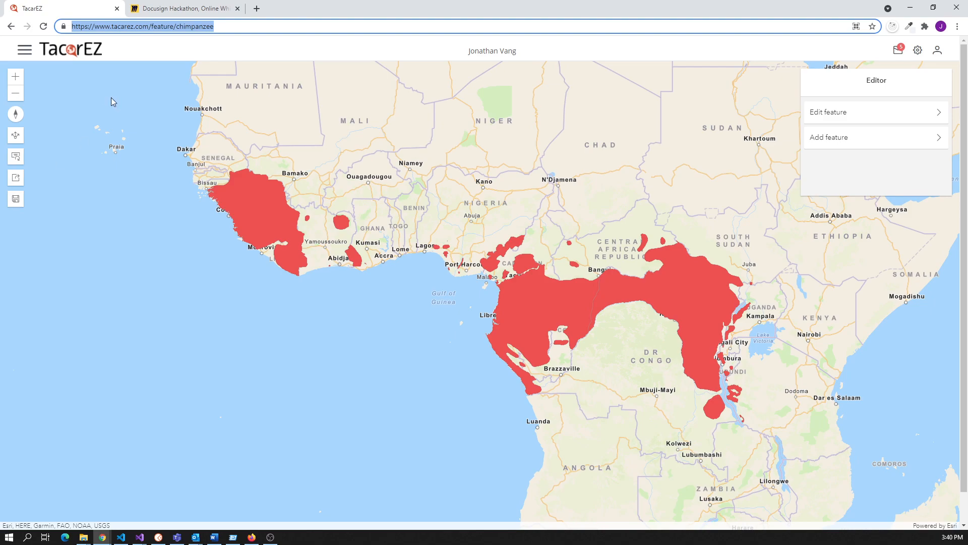
Copy the chimpanzee feature's web address from Chrome and switch to the second user's Firefox session.
double_click(233, 26)
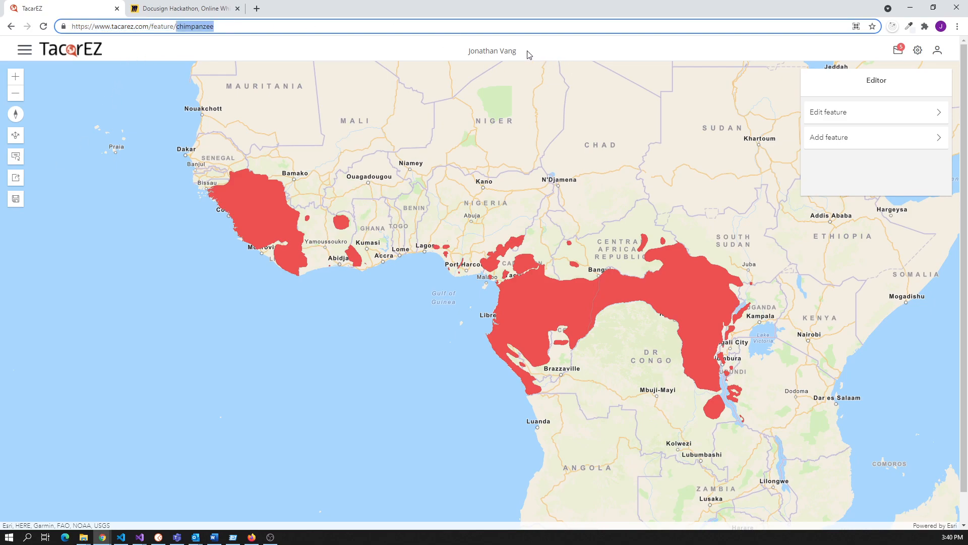
triple_click(266, 26)
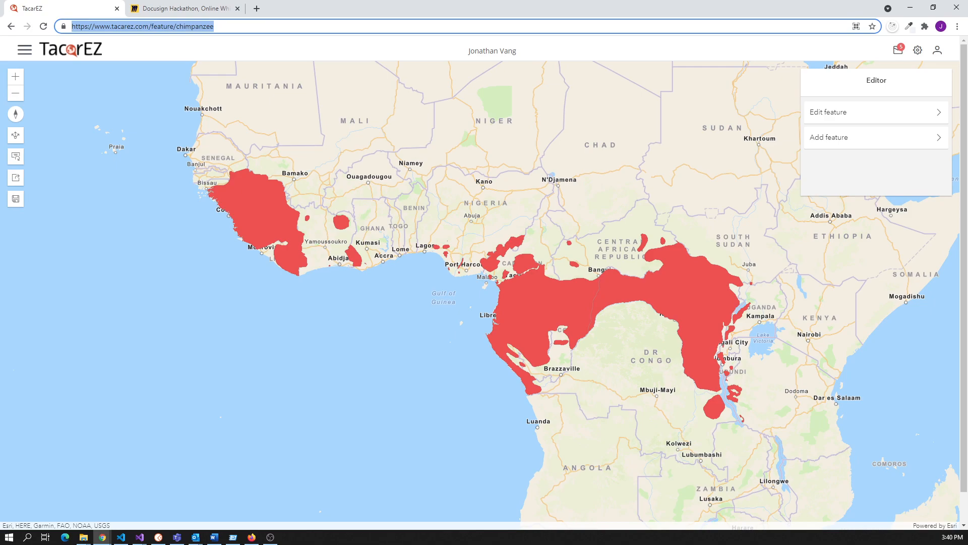
key(ctrl+c)
key(alt+Tab)
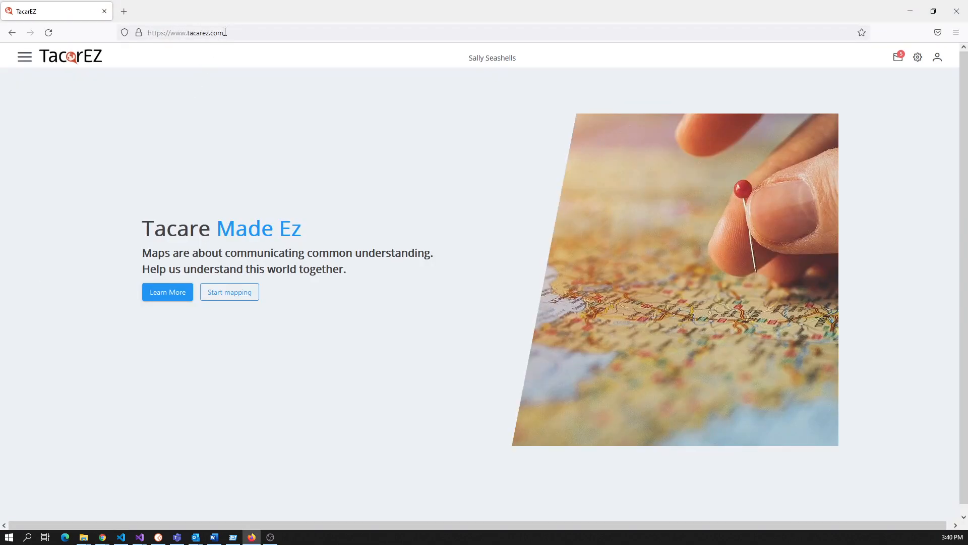
Paste the copied chimpanzee feature address into Firefox and load the range map.
click(242, 38)
key(ctrl+v)
key(Return)
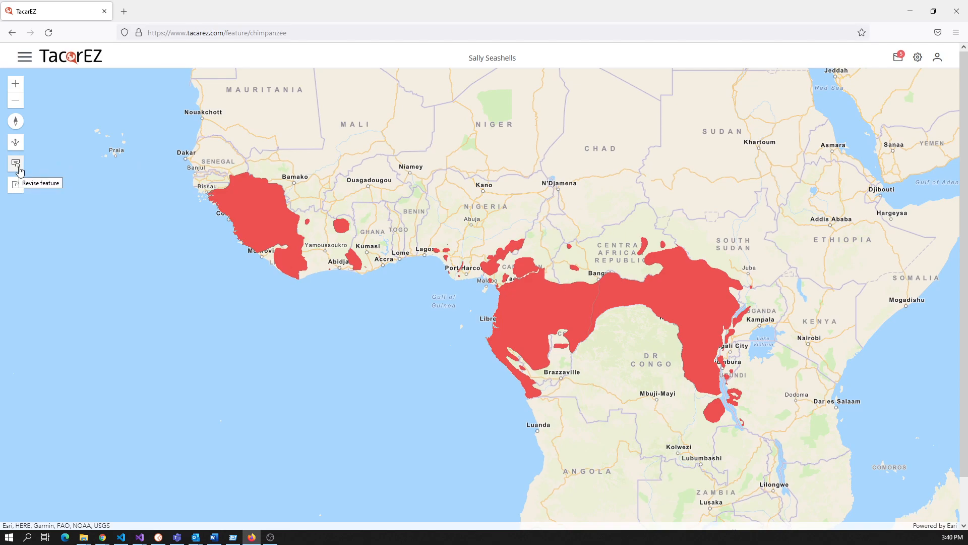
Create a chimpanzee revision named Version2 described as 'Adding additonal points'.
click(19, 169)
click(304, 277)
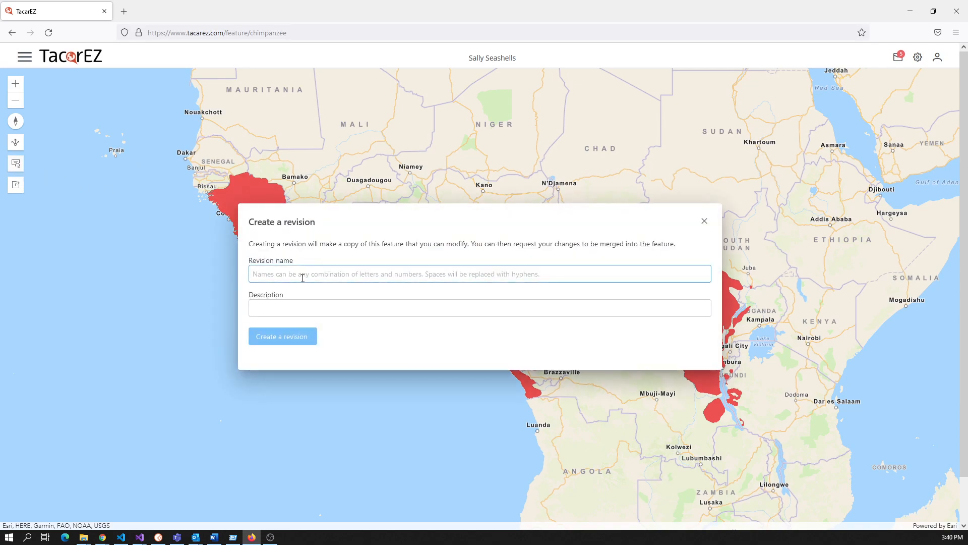
text(Version2)
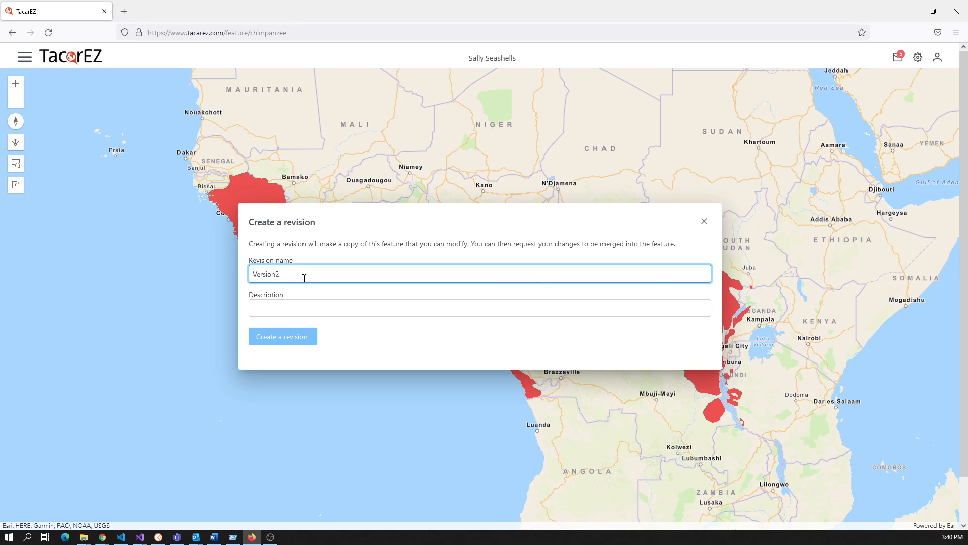
key(Tab)
text(Adding addi)
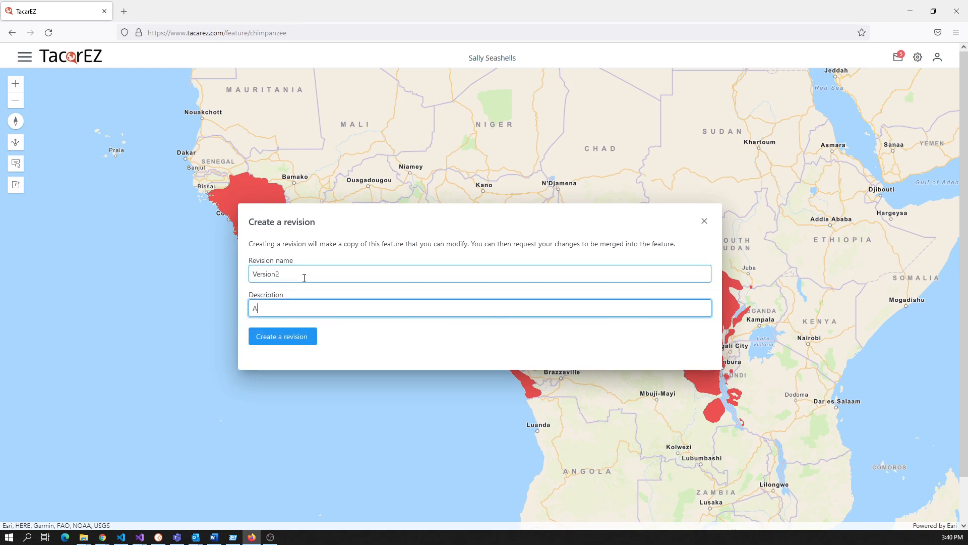
text(tonal points)
click(271, 338)
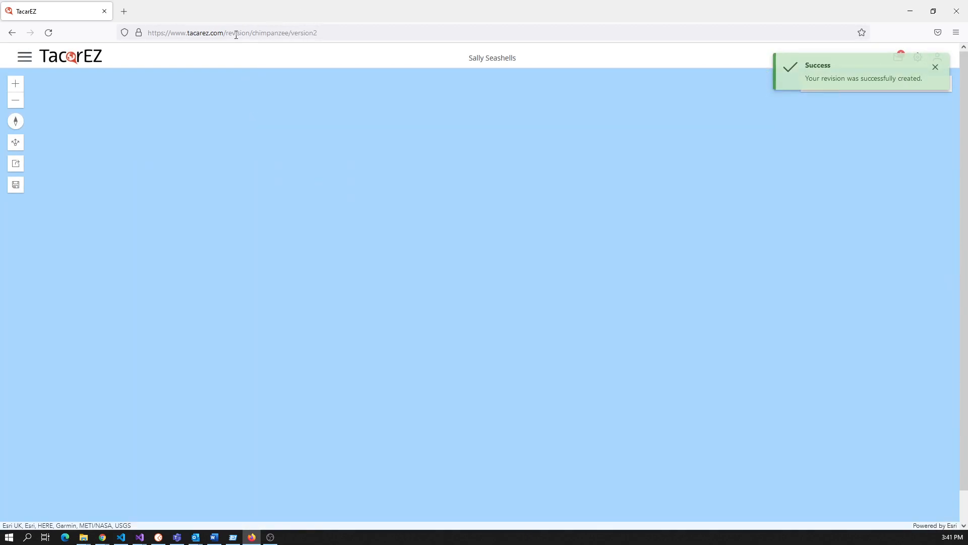
Draw a new six-vertex polygon over Niger in the Version2 revision.
double_click(272, 33)
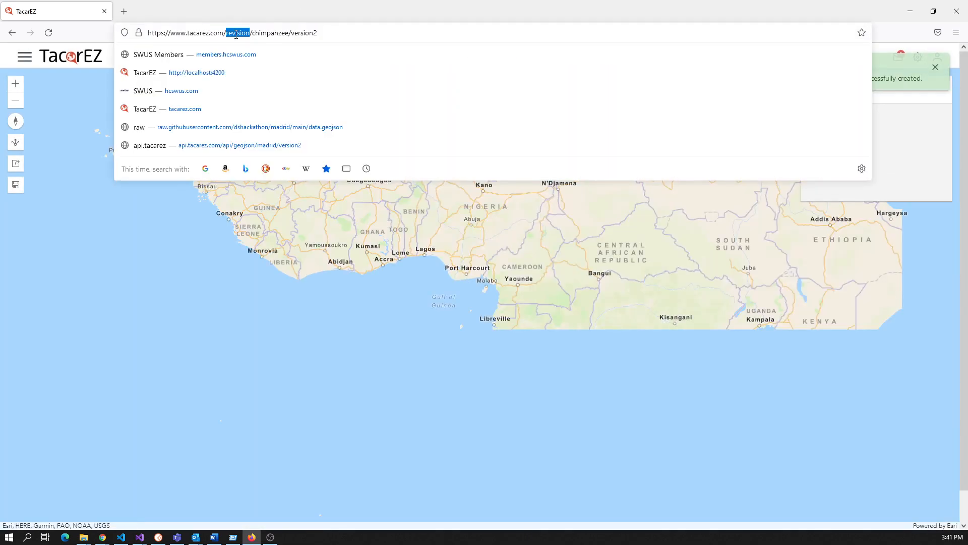
double_click(311, 32)
click(308, 266)
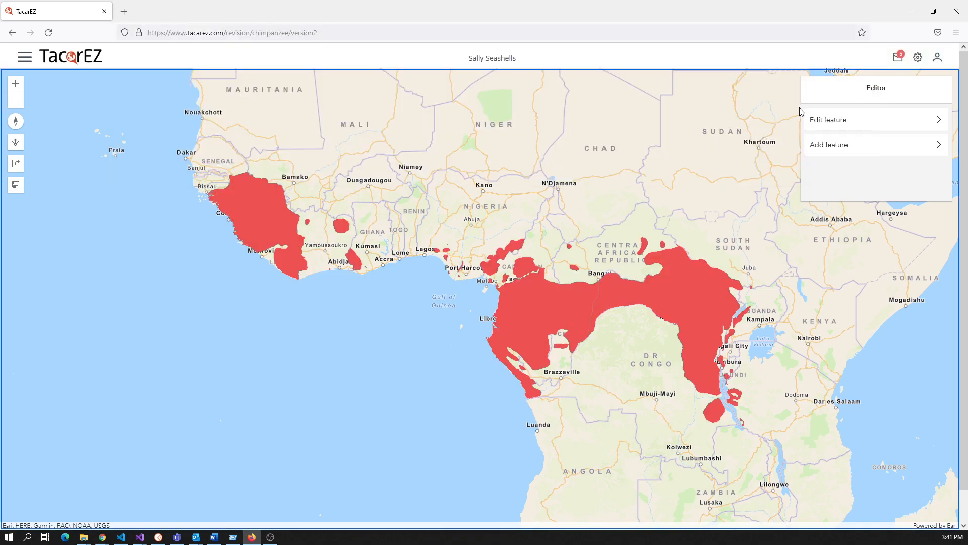
click(408, 159)
click(858, 147)
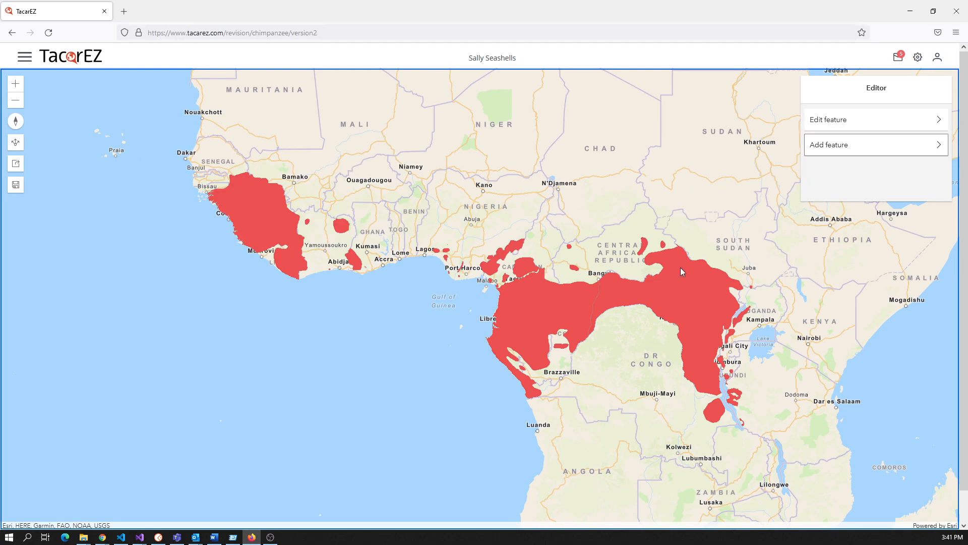
click(505, 172)
click(522, 201)
click(612, 182)
click(626, 136)
click(561, 103)
click(460, 103)
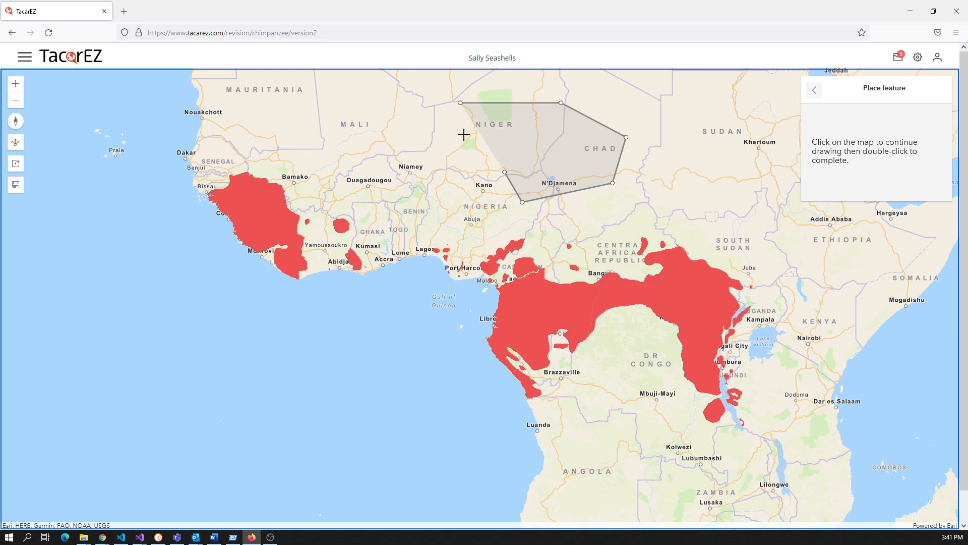
double_click(503, 172)
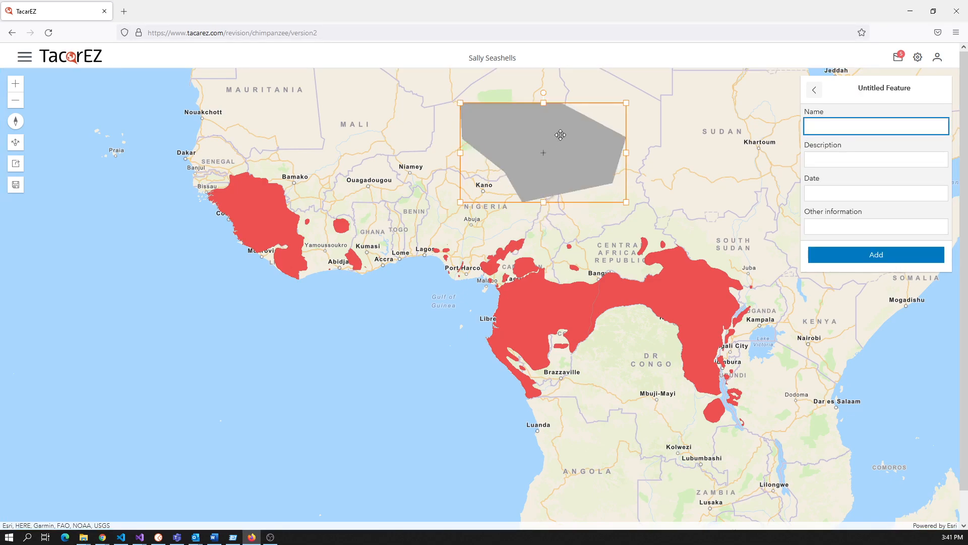
Shift the polygon south-west toward Benin and add it named 'New population'.
drag(530, 158, 460, 182)
click(841, 128)
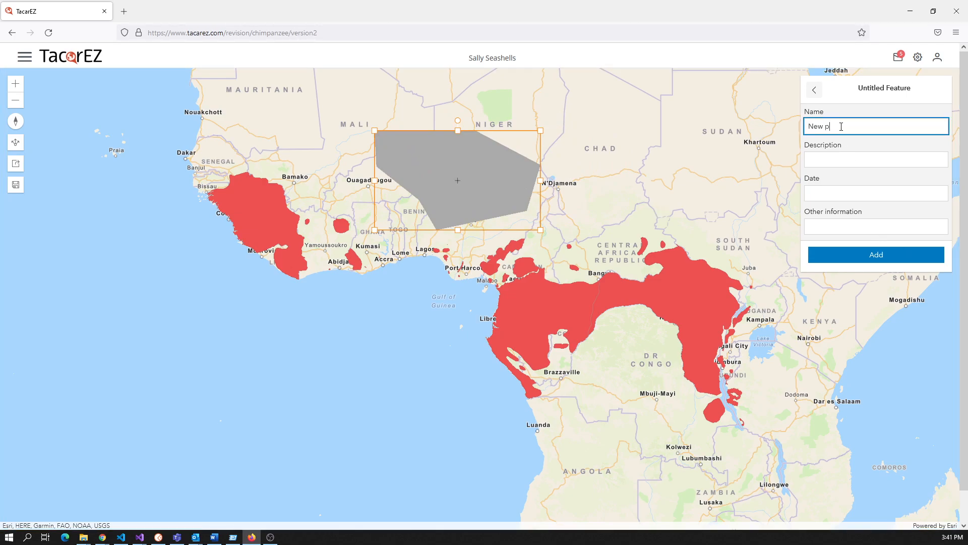
text(New population)
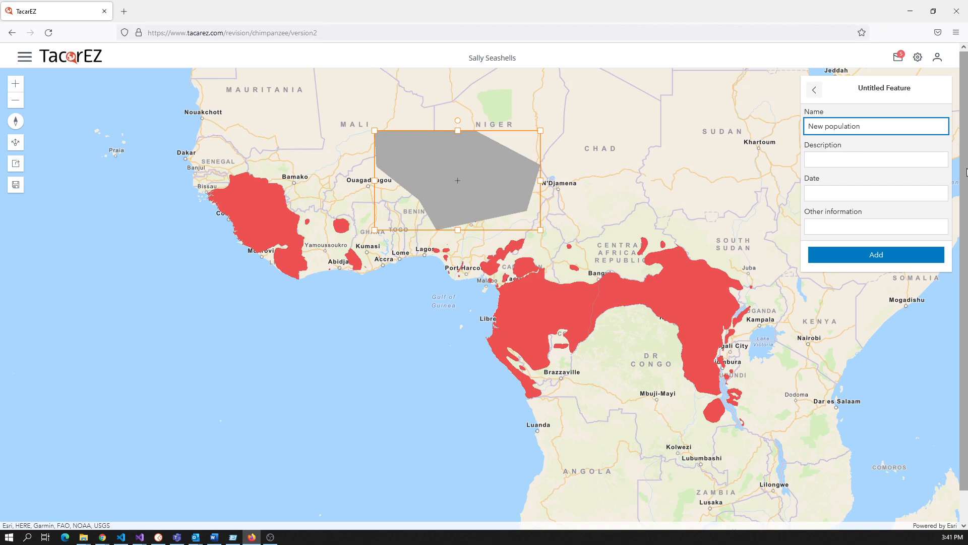
click(863, 256)
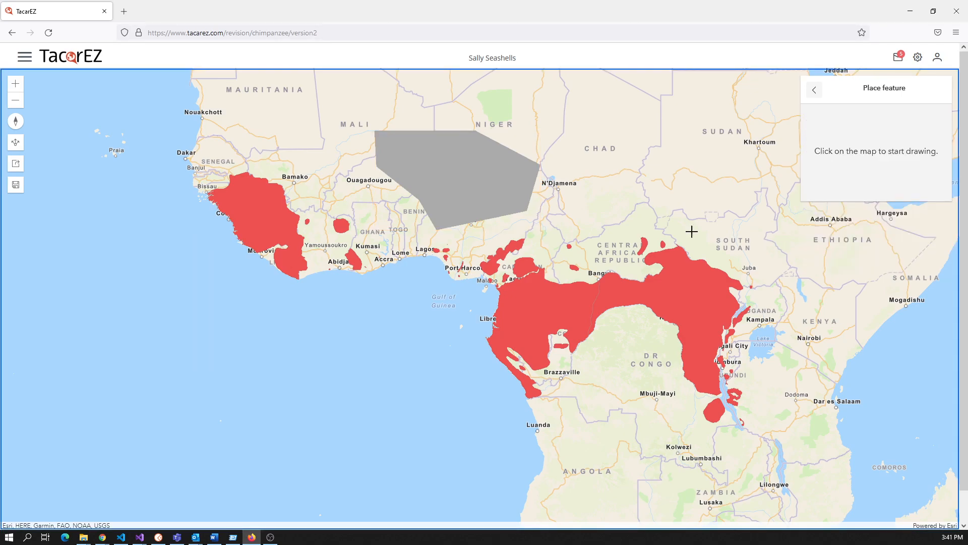
Save the Version2 changes with the note 'Found new location of chimpanzees'.
click(14, 189)
click(365, 290)
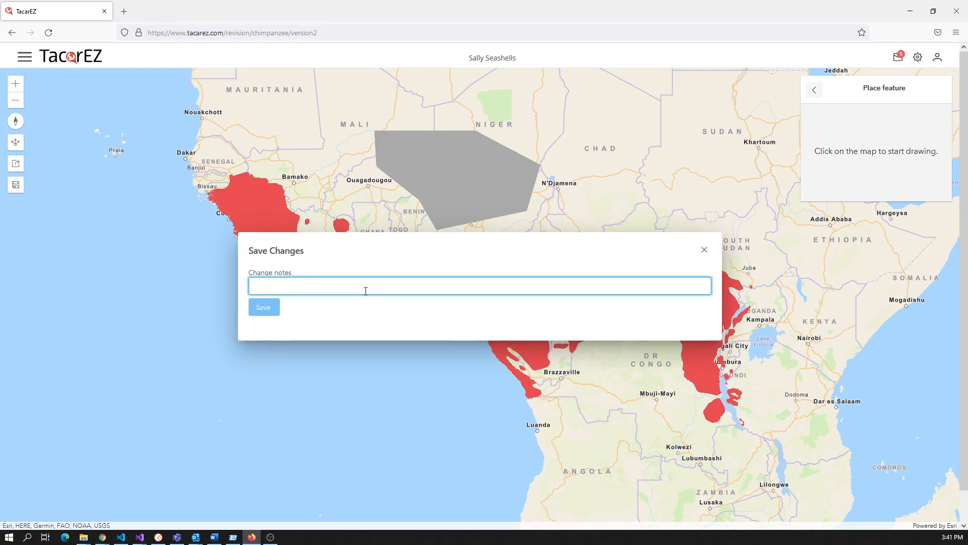
text(Found new location of chimpanzees)
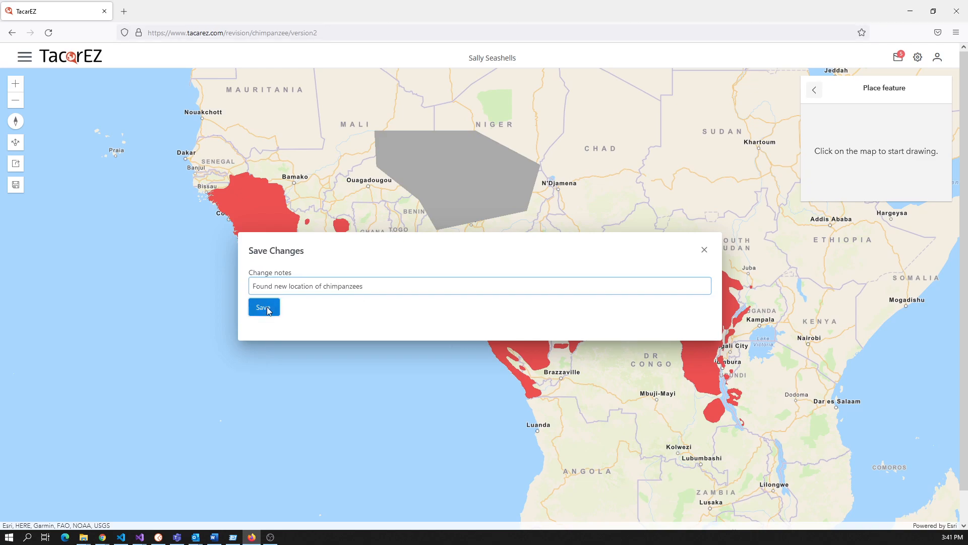
click(271, 307)
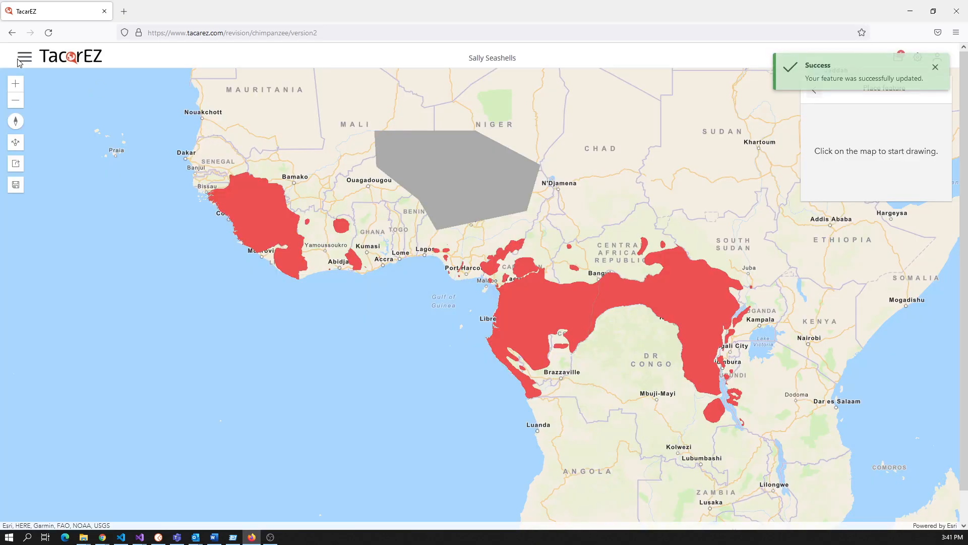
Browse between My revisions and My features, ending on the My revisions list.
click(18, 60)
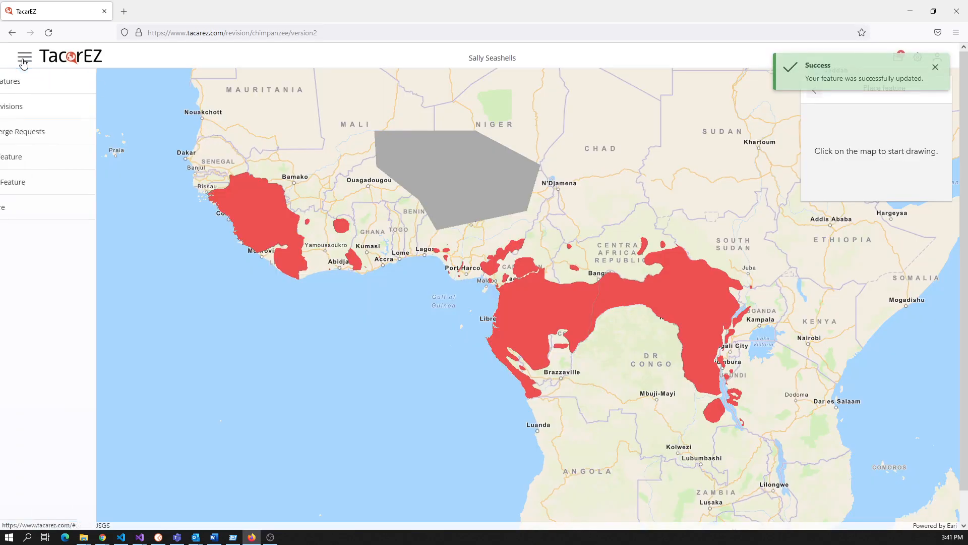
click(49, 112)
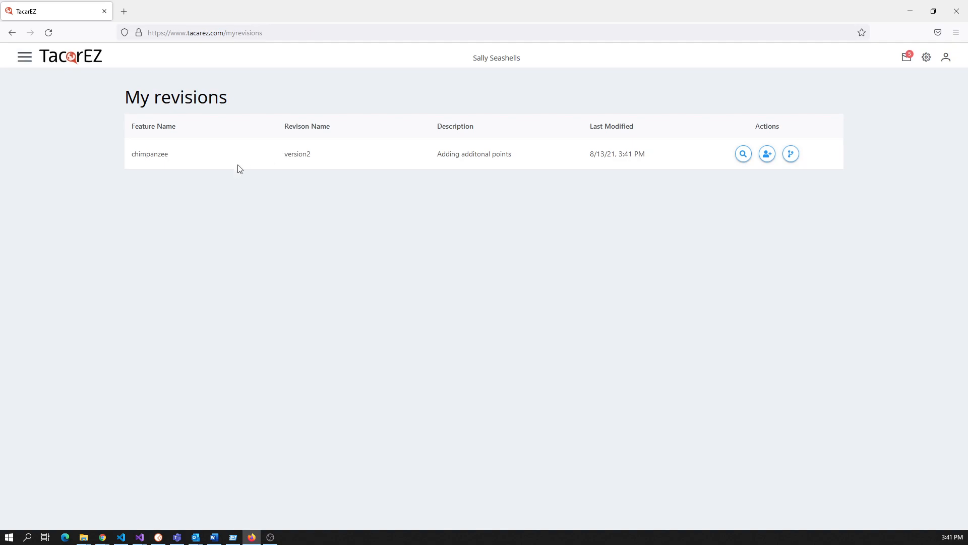
click(28, 61)
click(33, 85)
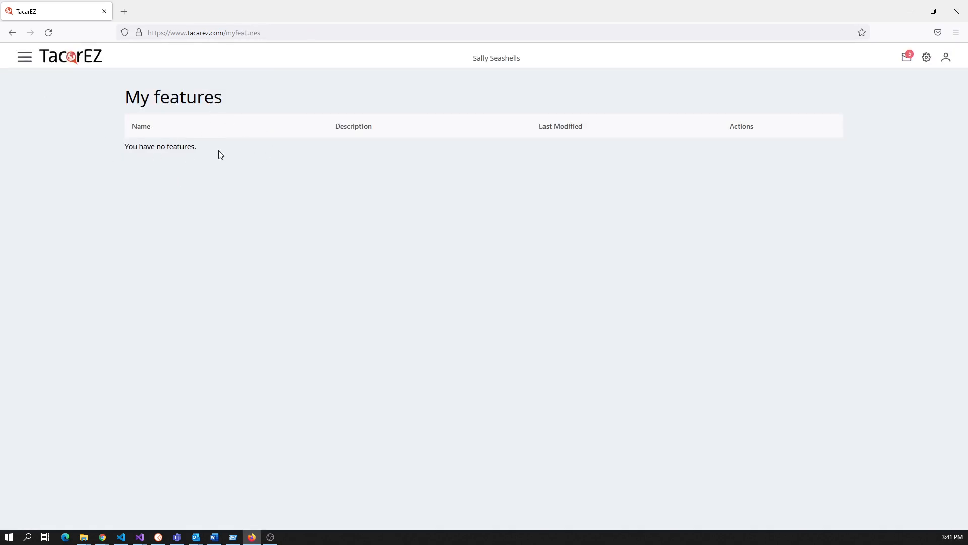
click(29, 59)
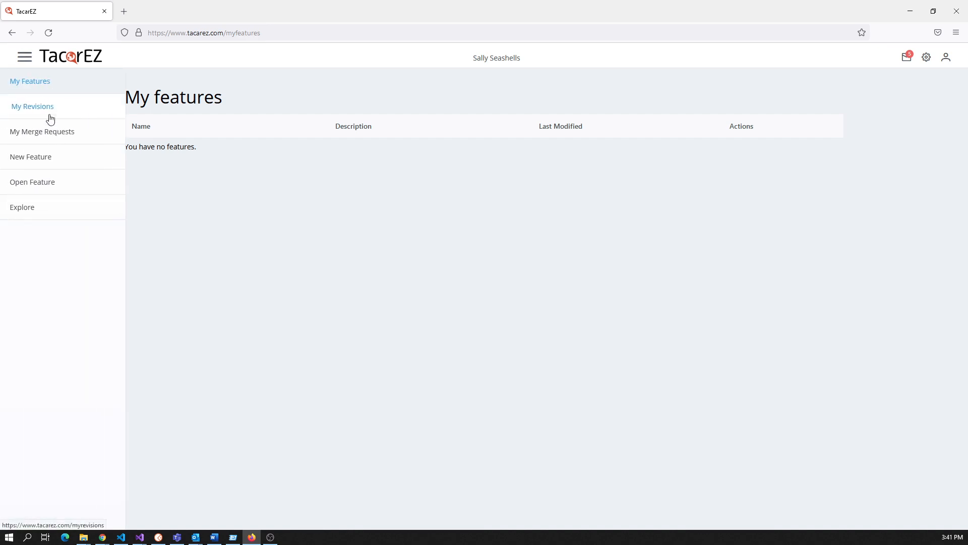
click(52, 112)
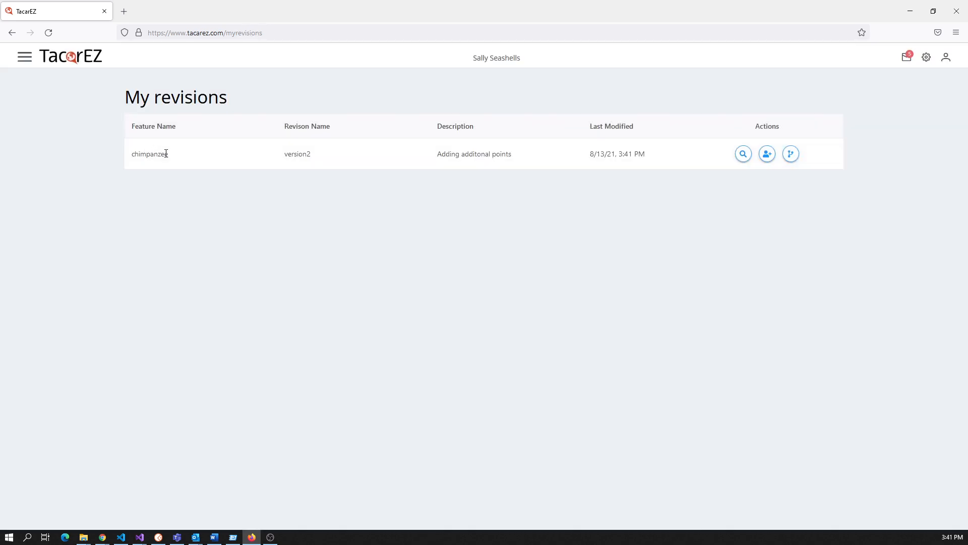
Open the Contributors dialog for the version2 revision and close it without adding anyone.
click(767, 153)
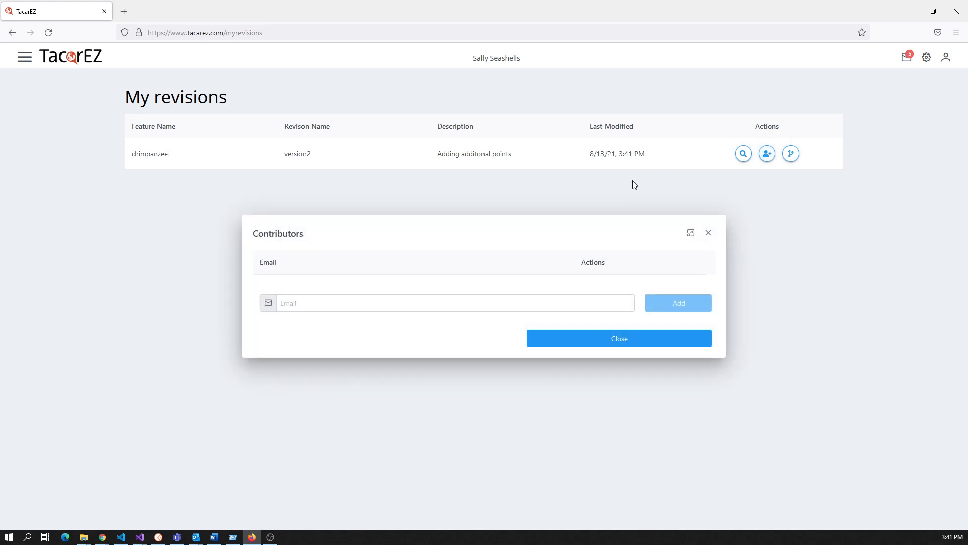
click(325, 301)
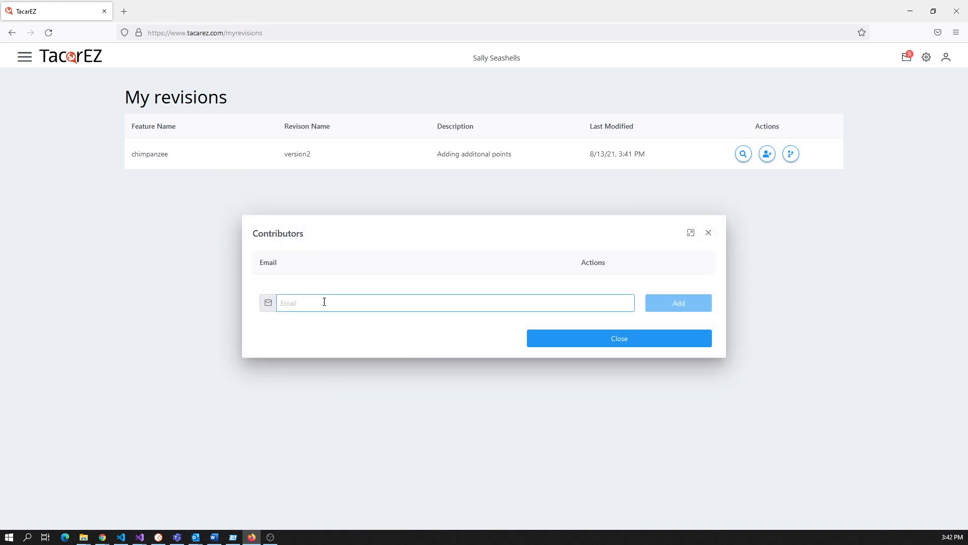
click(937, 102)
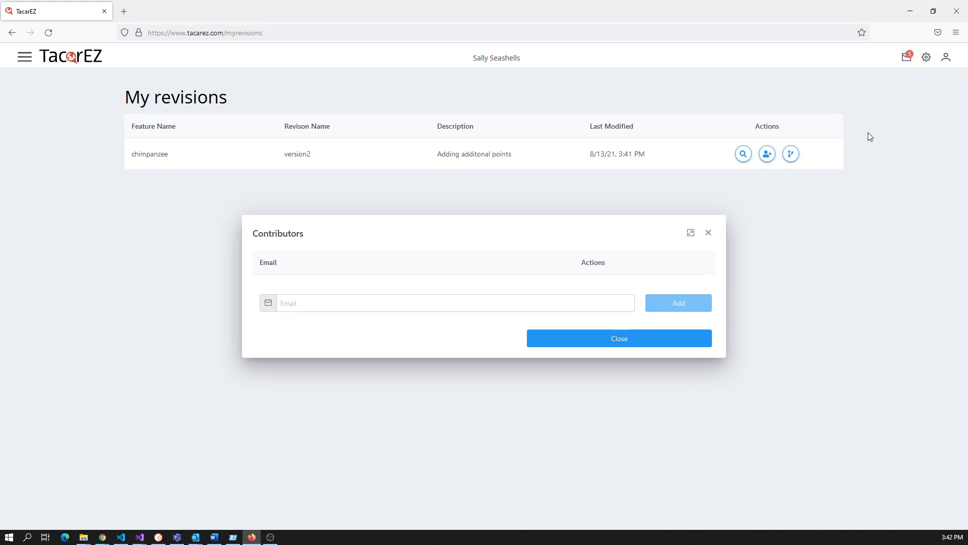
click(373, 307)
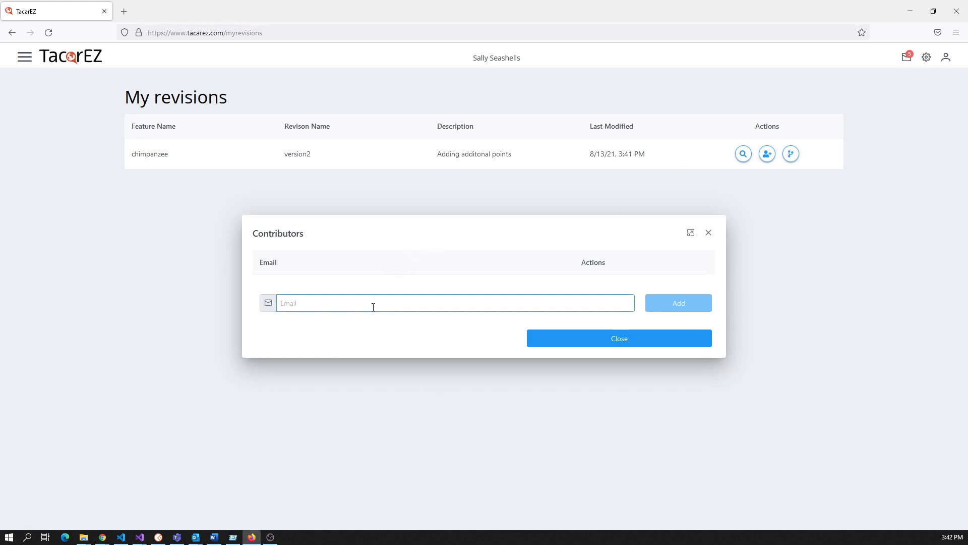
click(226, 100)
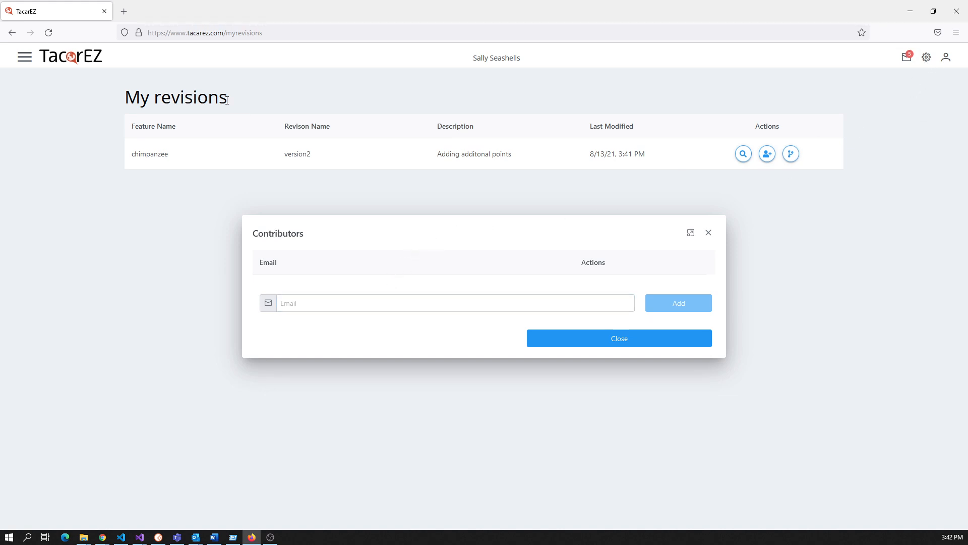
click(708, 233)
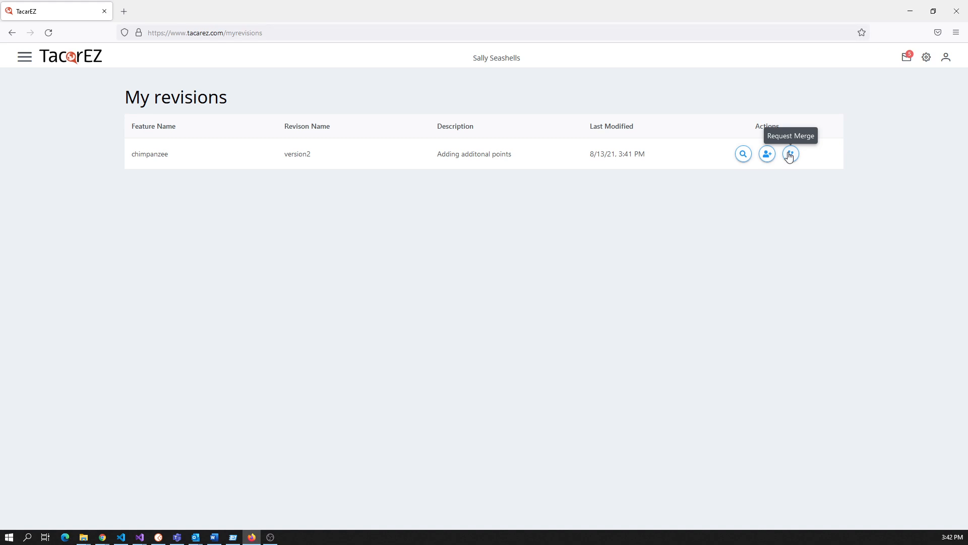
Request a merge of the chimpanzee revision with the note 'I found some new chimpanzees'.
click(790, 154)
click(335, 317)
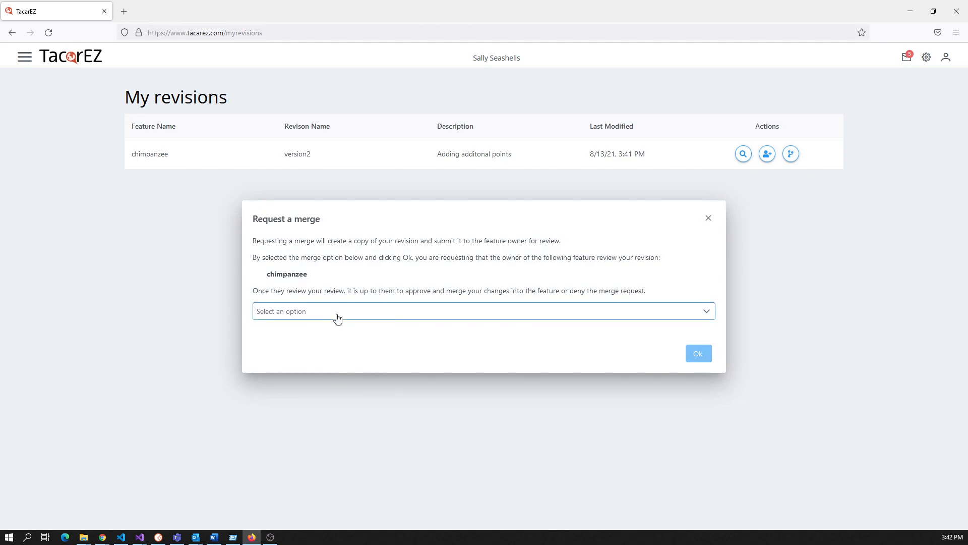
click(304, 332)
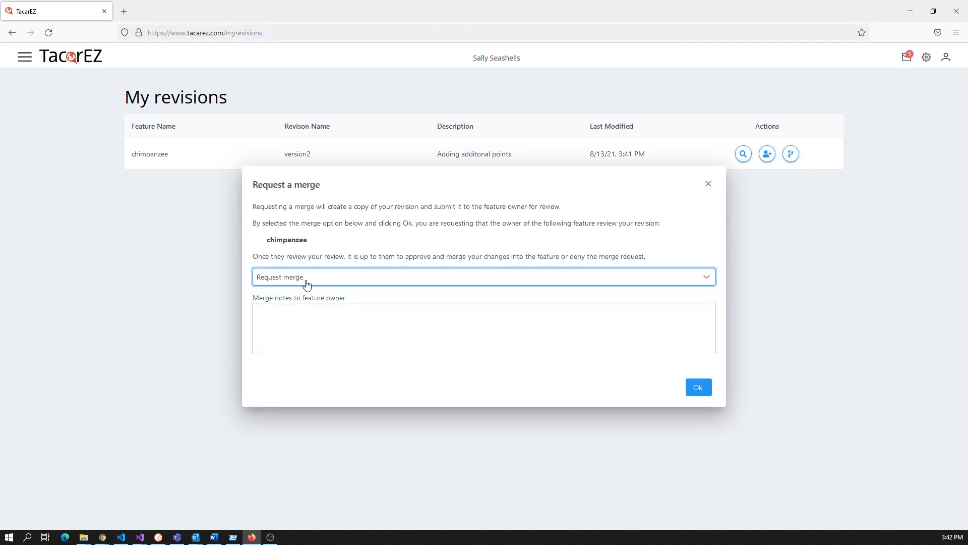
click(300, 310)
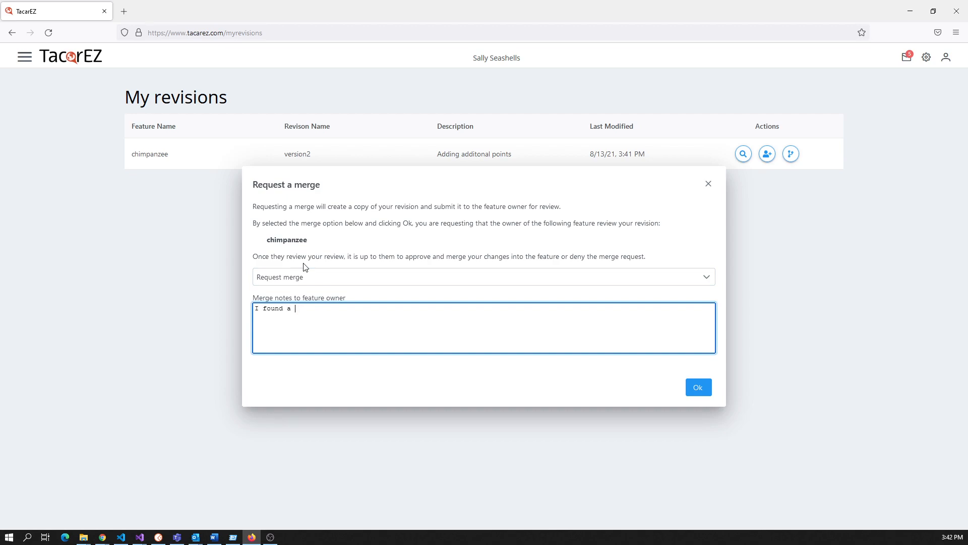
text(I found some new chimpanzees)
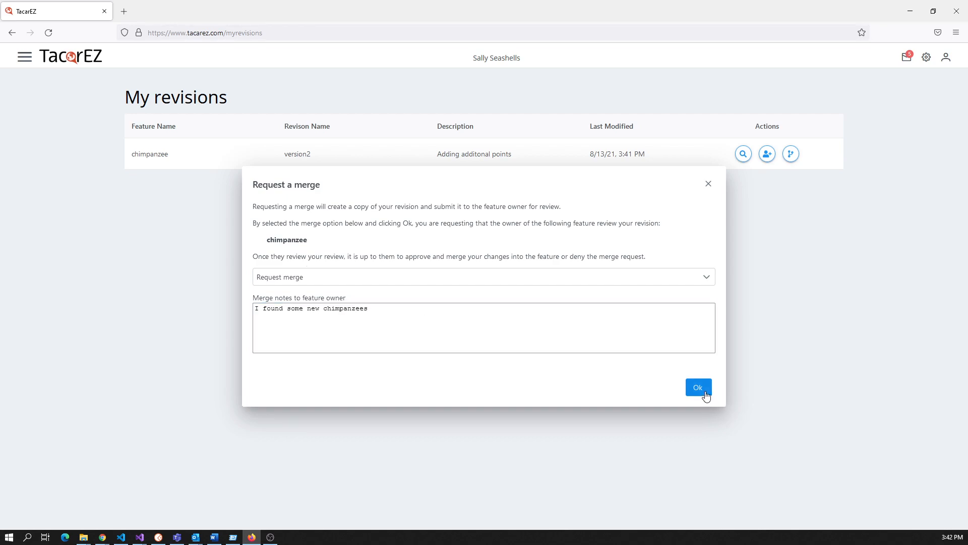
click(700, 389)
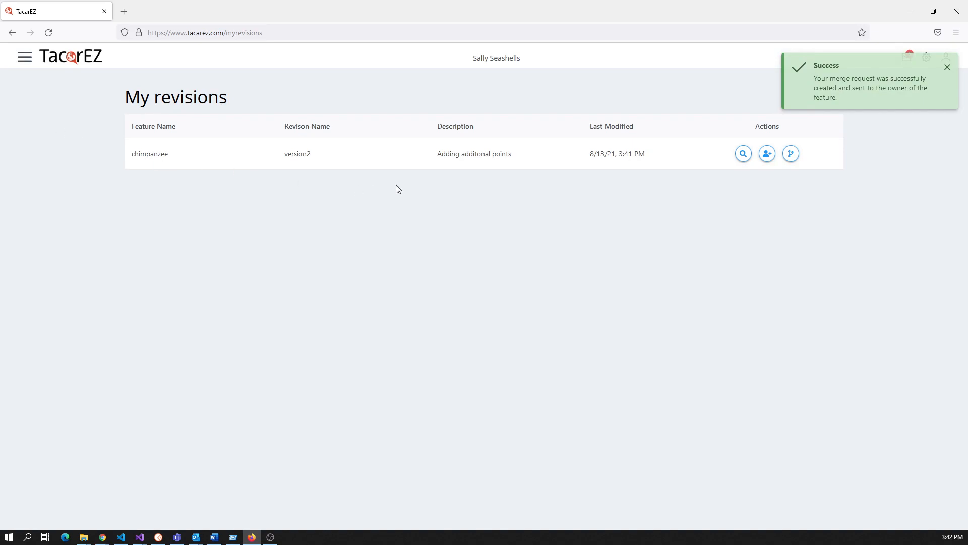
Check the second user's My Merge Requests list and dismiss the error message.
click(26, 57)
click(49, 138)
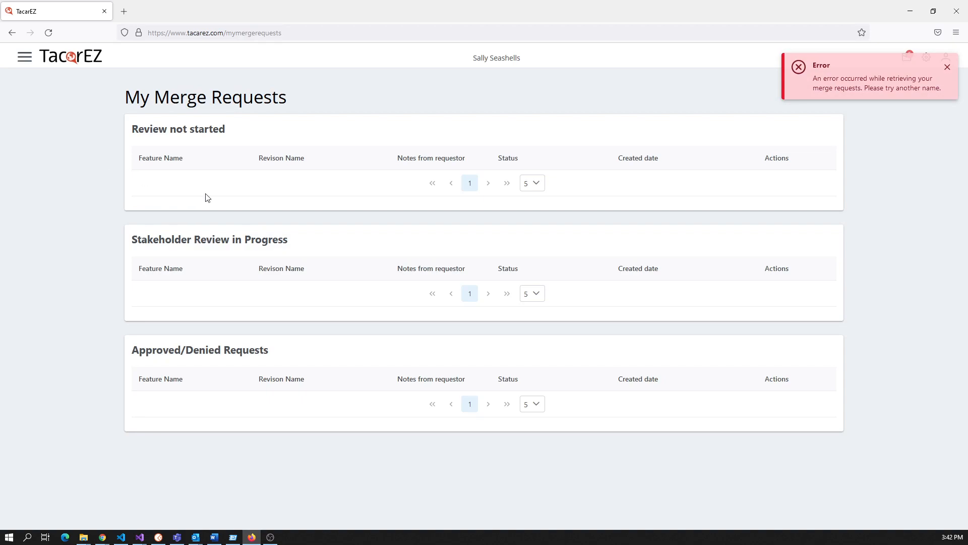
click(947, 66)
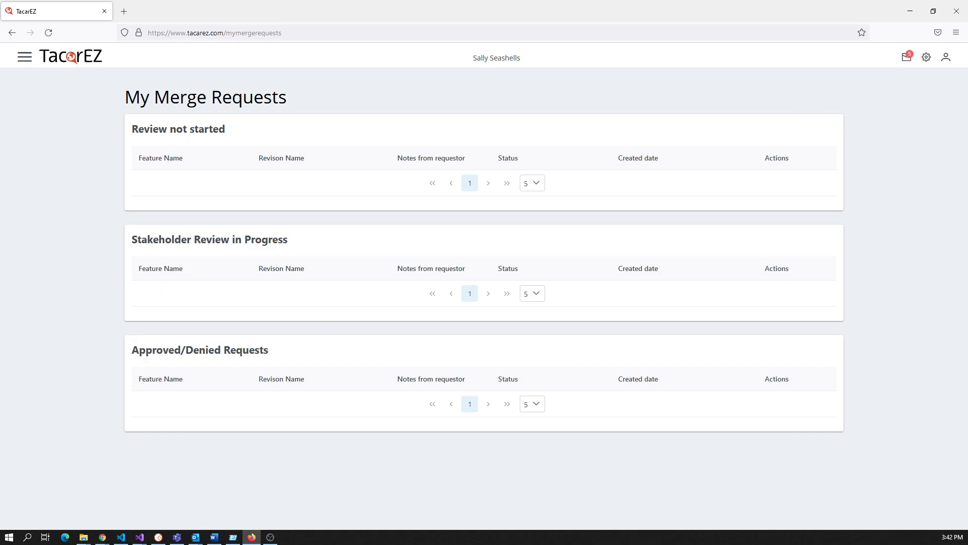
In the owner's browser, list My Merge Requests showing the chimpanzee request awaiting review.
key(alt+Tab)
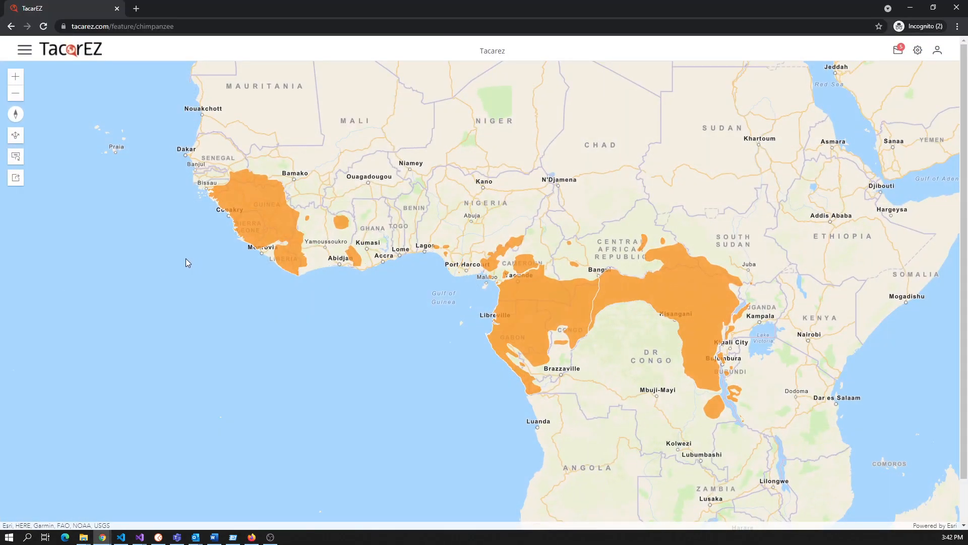
key(alt+Tab)
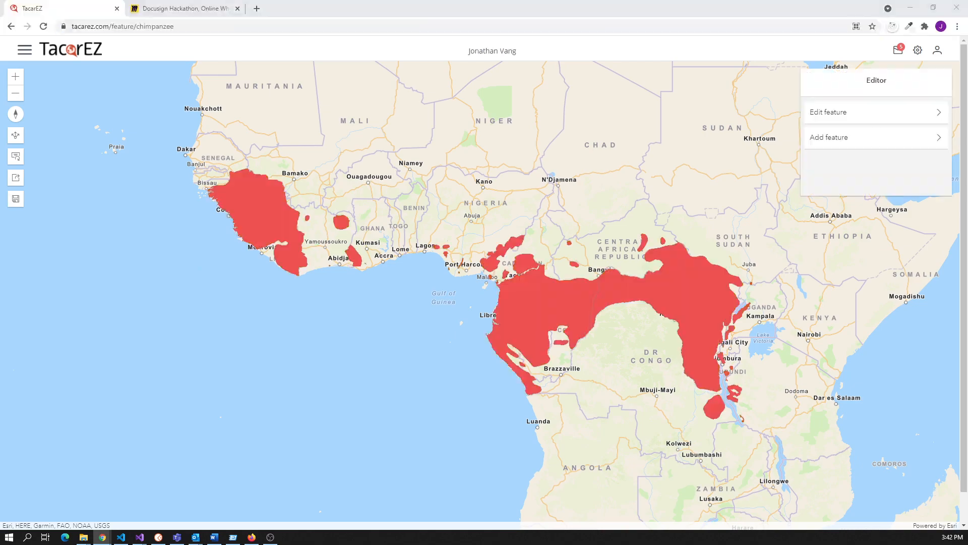
double_click(32, 53)
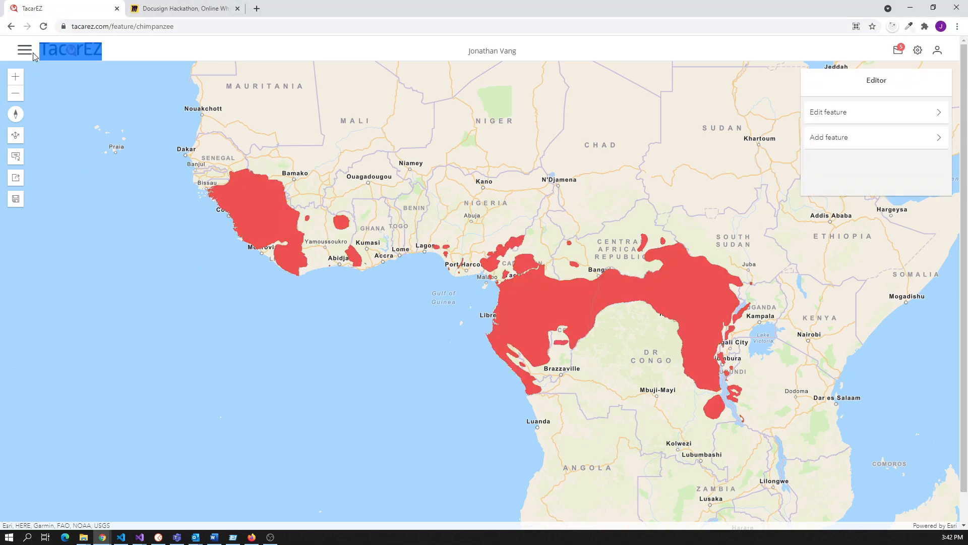
click(29, 53)
click(63, 131)
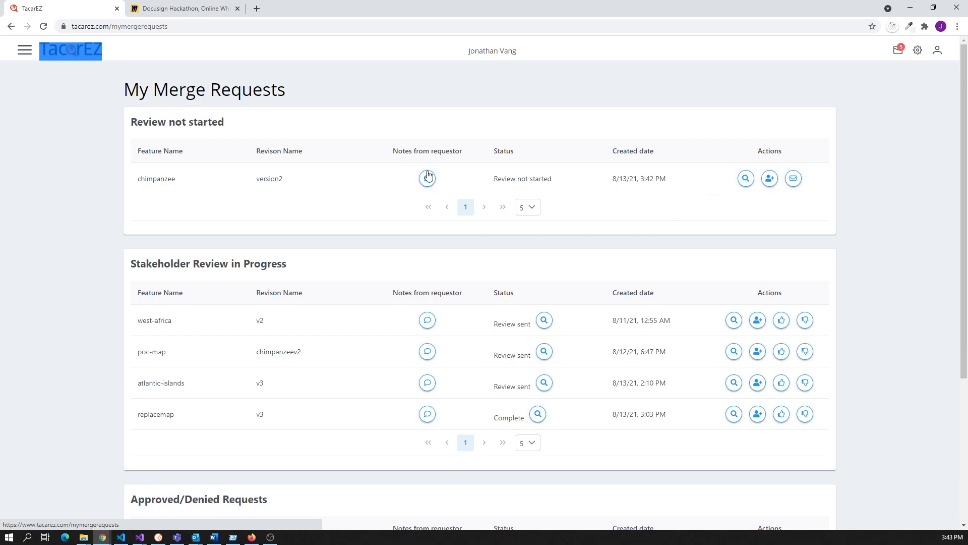
click(230, 130)
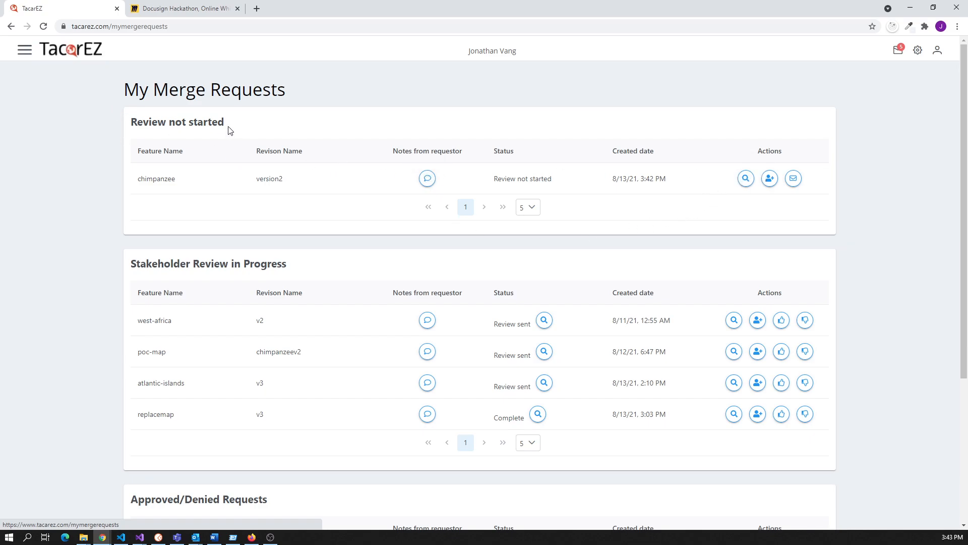
Open the chimpanzee merge request, reload it, and swipe the comparison to reveal the merged range.
click(746, 179)
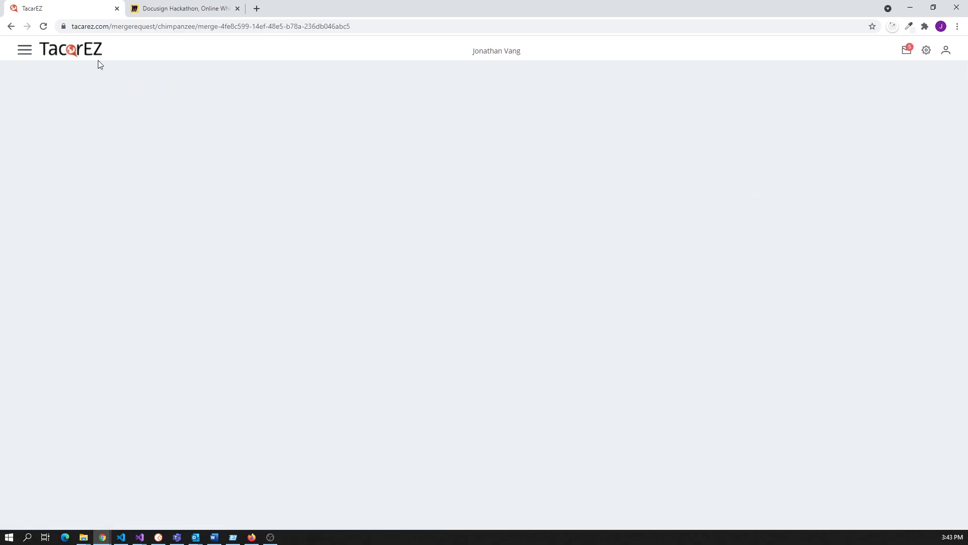
click(42, 27)
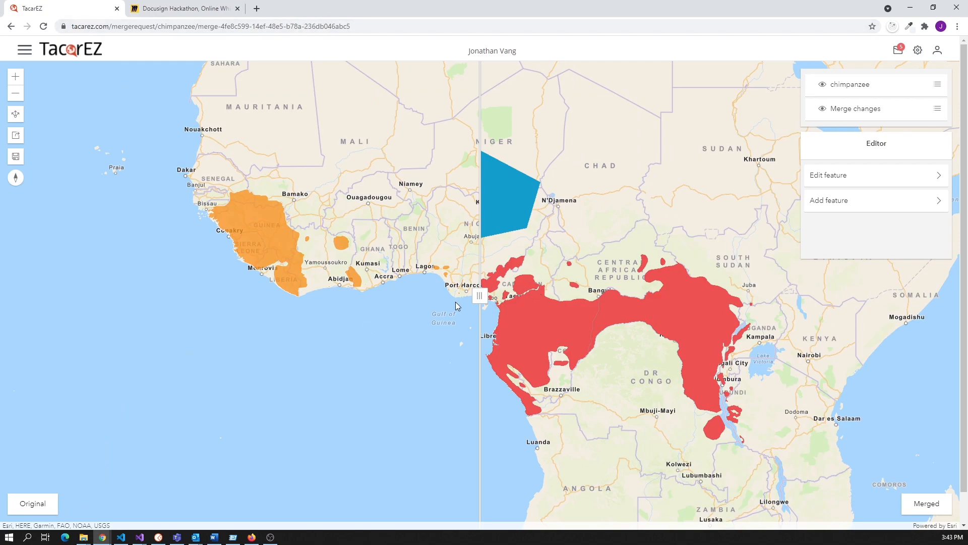
drag(477, 300, 165, 305)
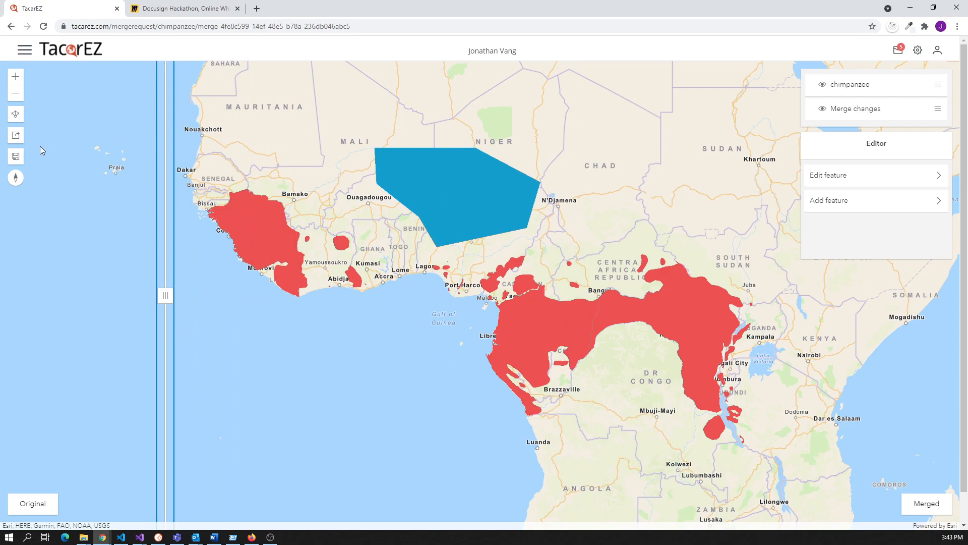
click(23, 50)
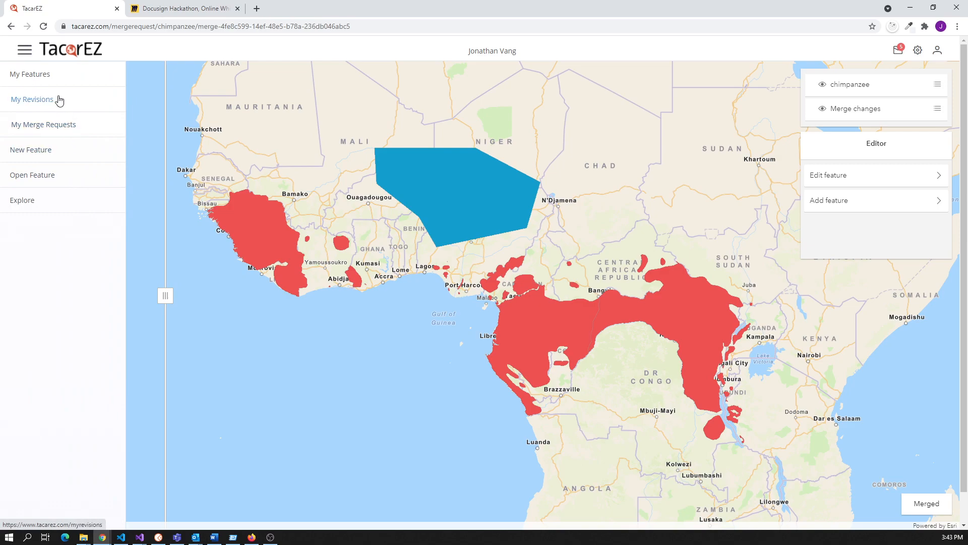
Start a stakeholder review of the chimpanzee merge, entering the stakeholder's name, e-mail and Signer role.
click(64, 129)
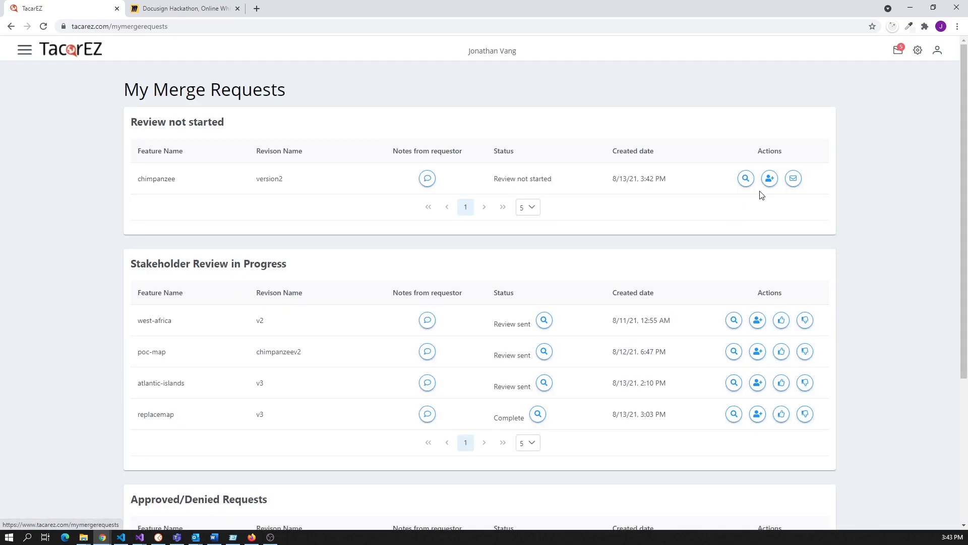
click(794, 180)
click(315, 248)
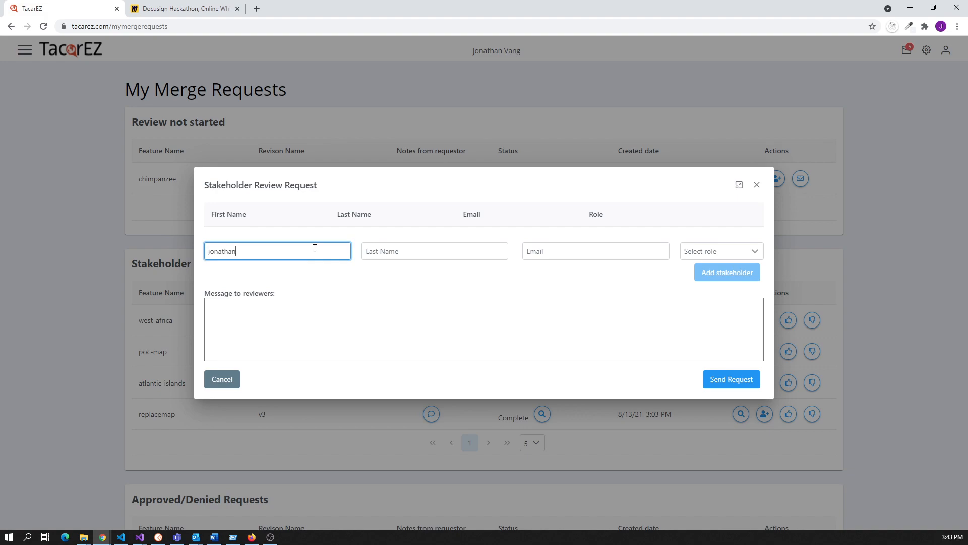
key(Tab)
key(Tab)
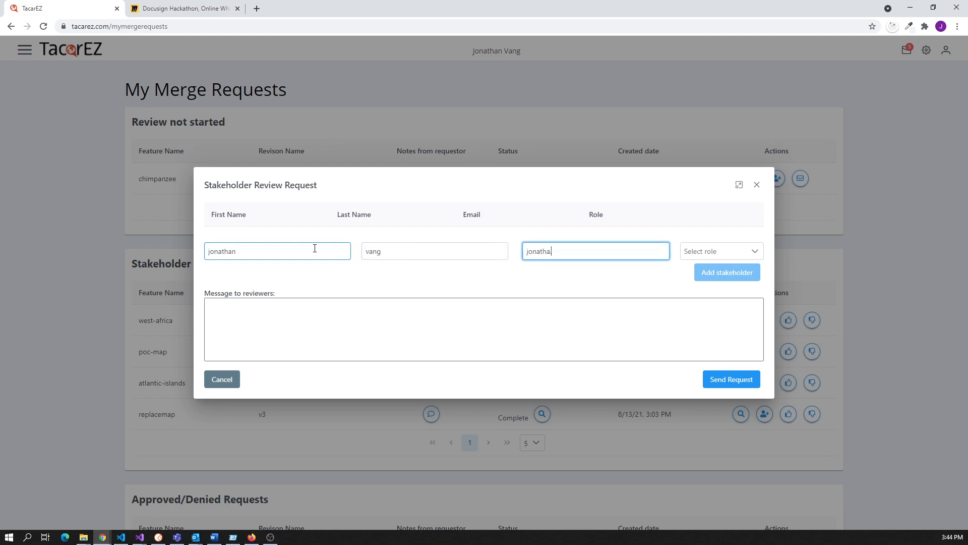
key(Tab)
click(754, 251)
click(707, 270)
Add the message 'Check this out. Please let me know what you think.' and send the request.
click(436, 301)
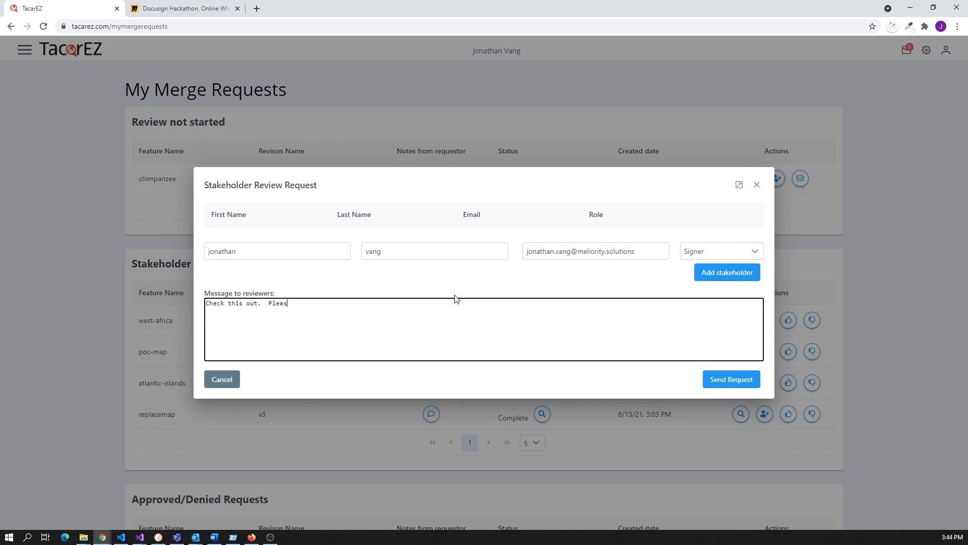
text(what y)
key(BackSpace)
text(w)
click(732, 379)
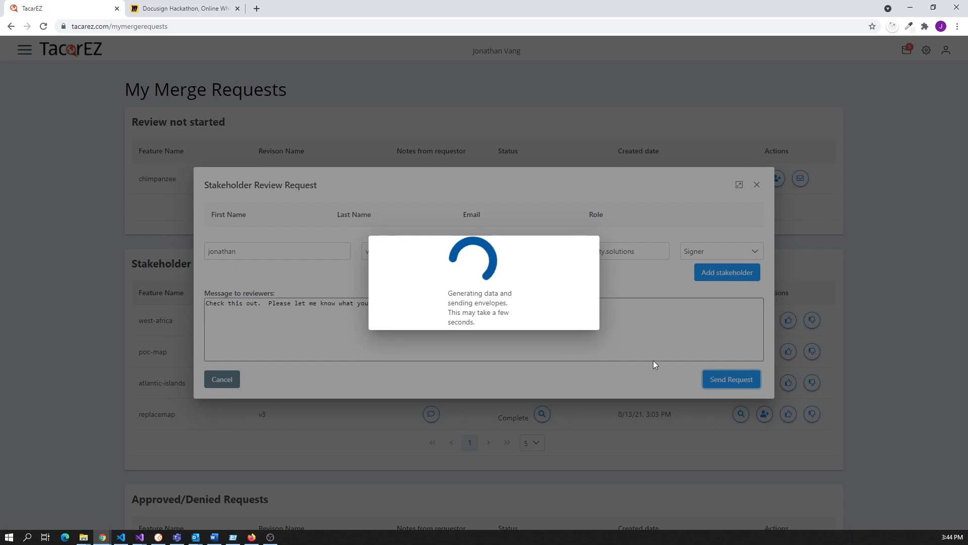